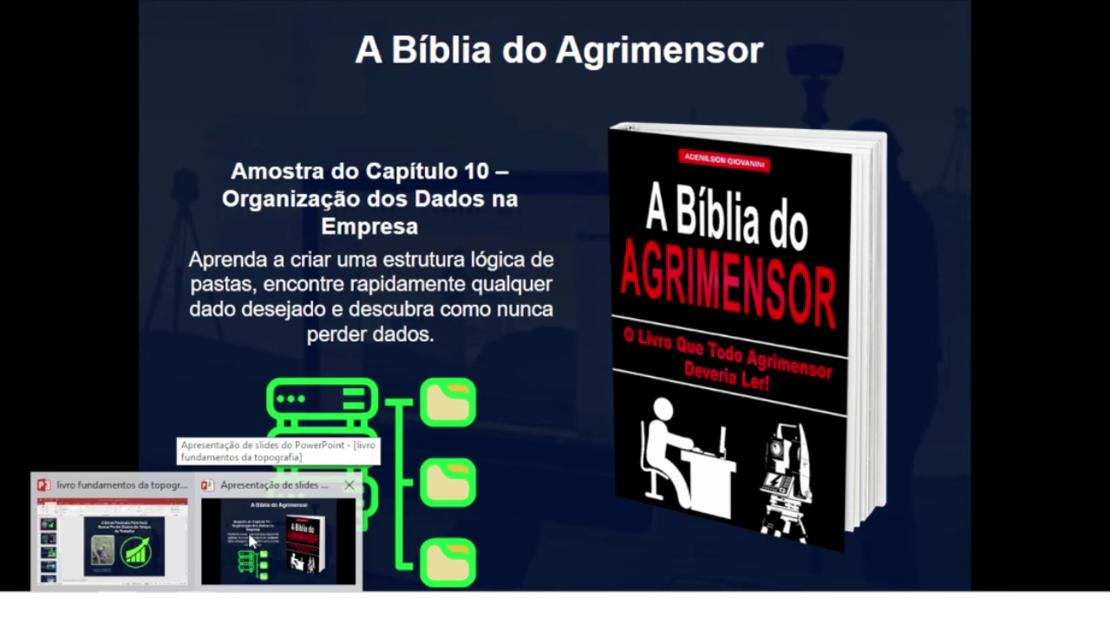
Present the "Dica 1 – Tenha o Computador Dividido em 2 Partições" slide and view the computer's drives in File Explorer
click(250, 540)
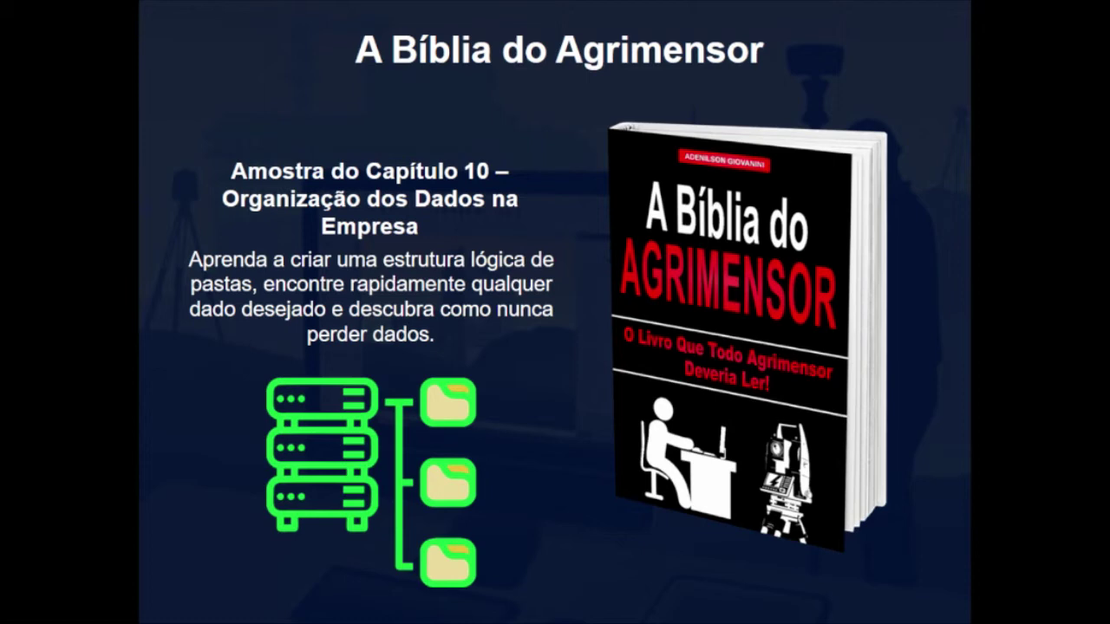
key(Right)
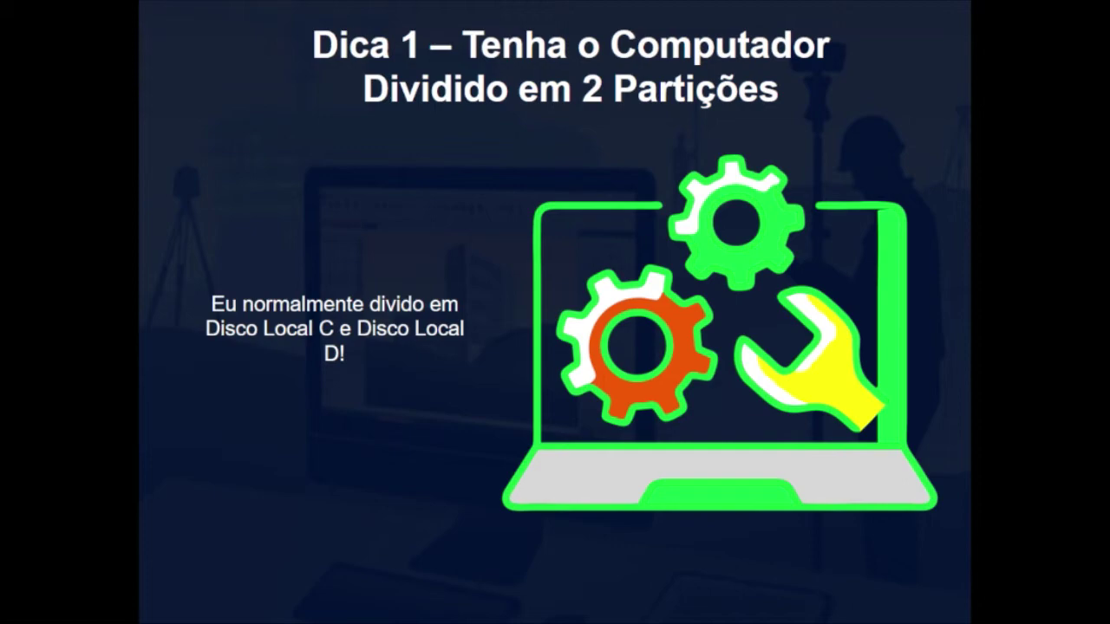
key(alt+Tab)
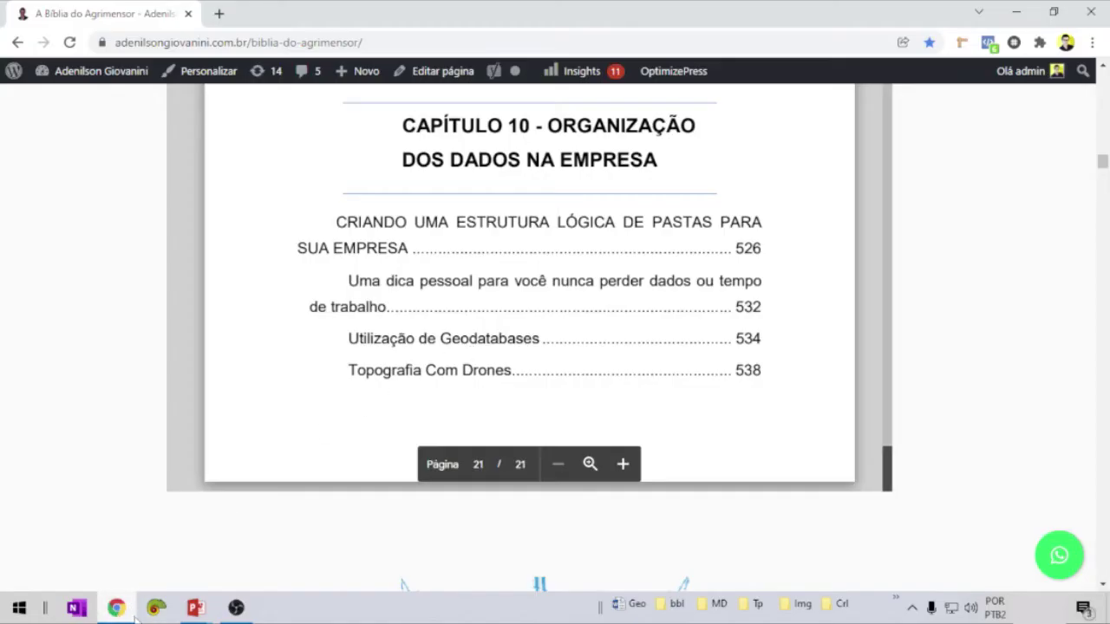
key(super+e)
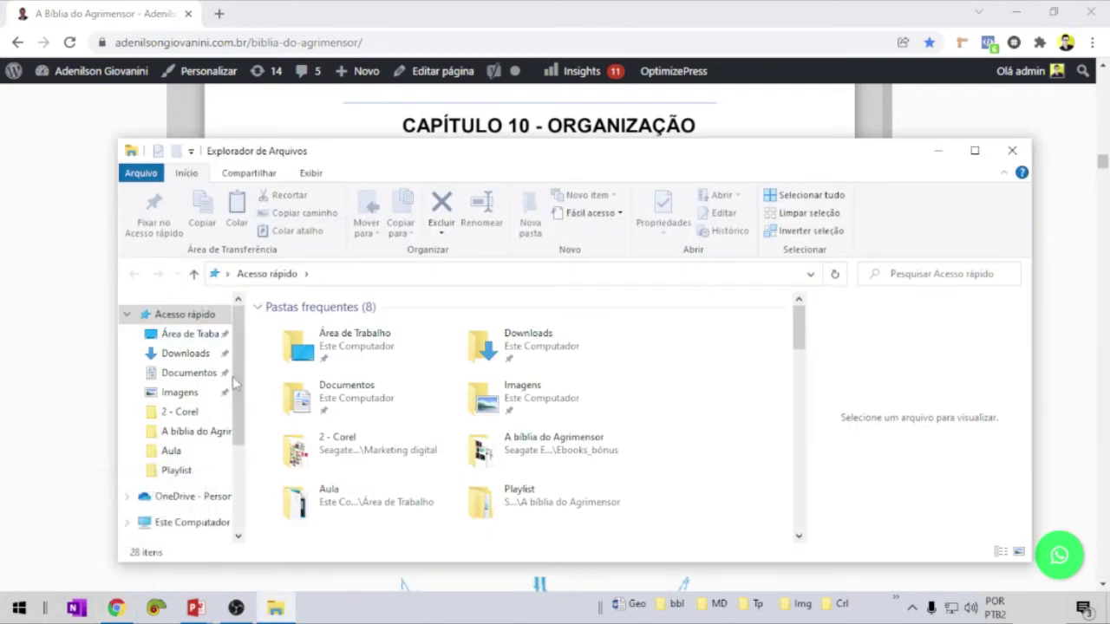
click(169, 521)
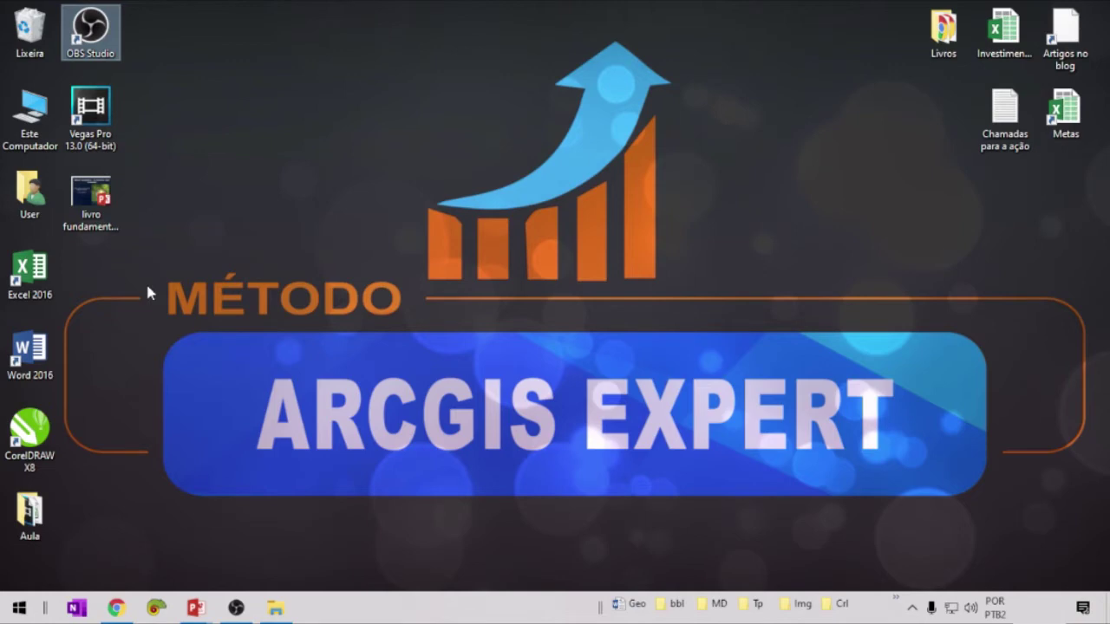
Open the Aula folder from the desktop and move the OBS Studio shortcut into it
click(91, 195)
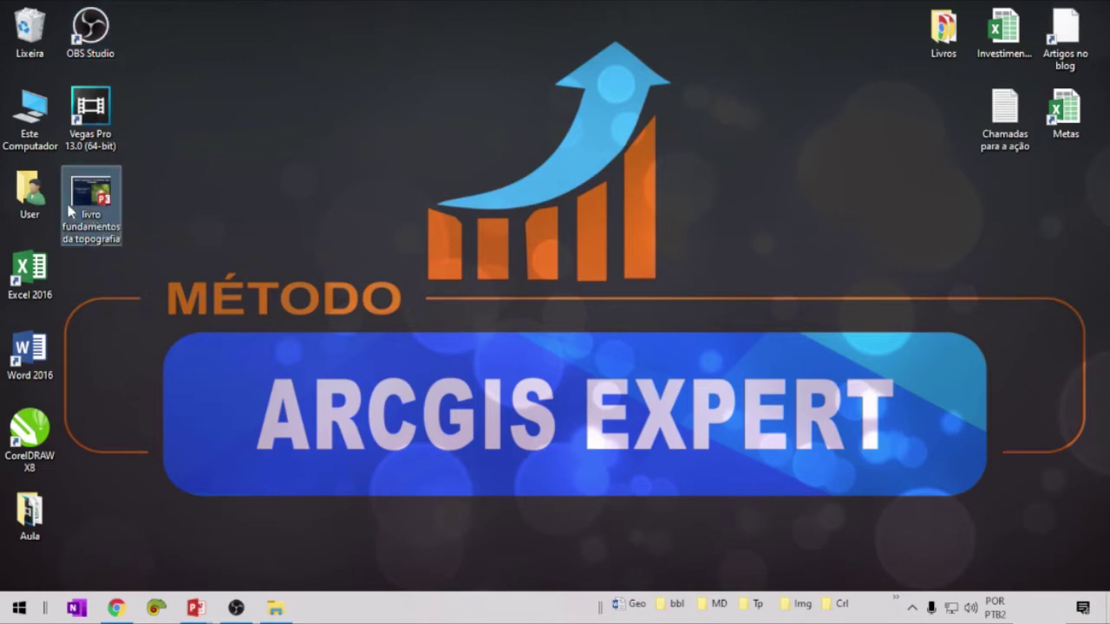
double_click(26, 516)
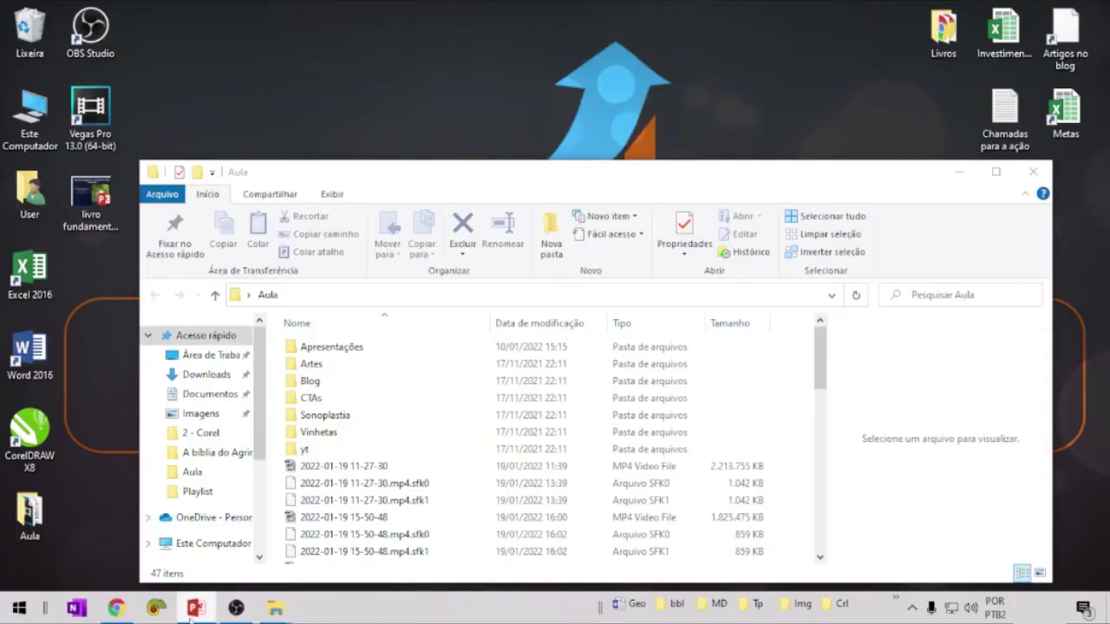
drag(341, 174, 429, 130)
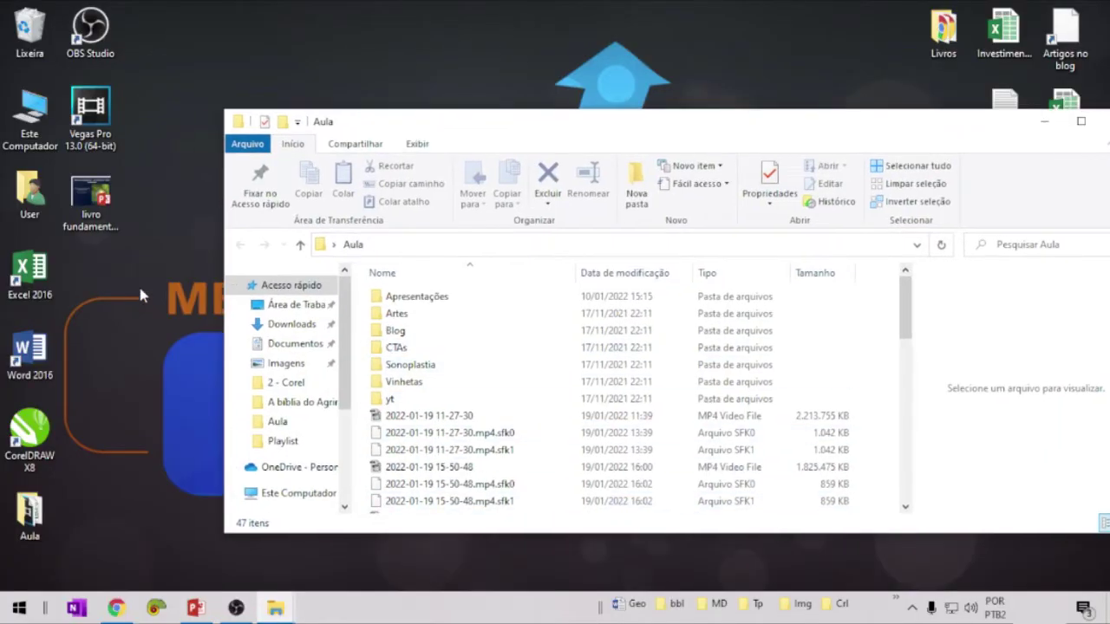
drag(89, 42, 375, 459)
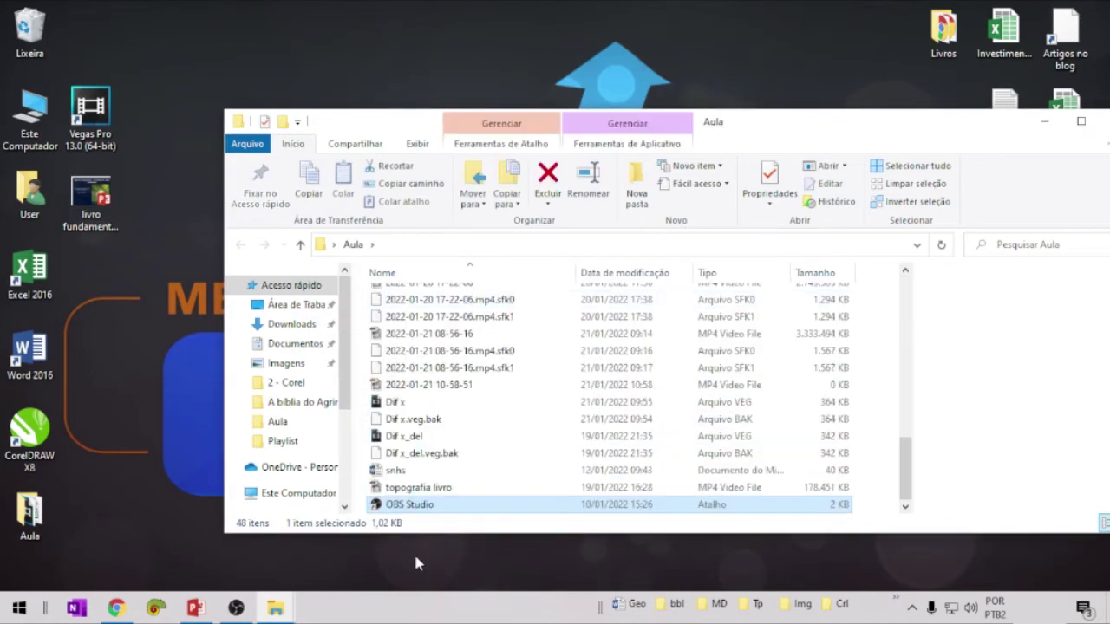
Move the OBS Studio shortcut from the Aula folder back to the desktop and close the folder window
drag(401, 512, 93, 44)
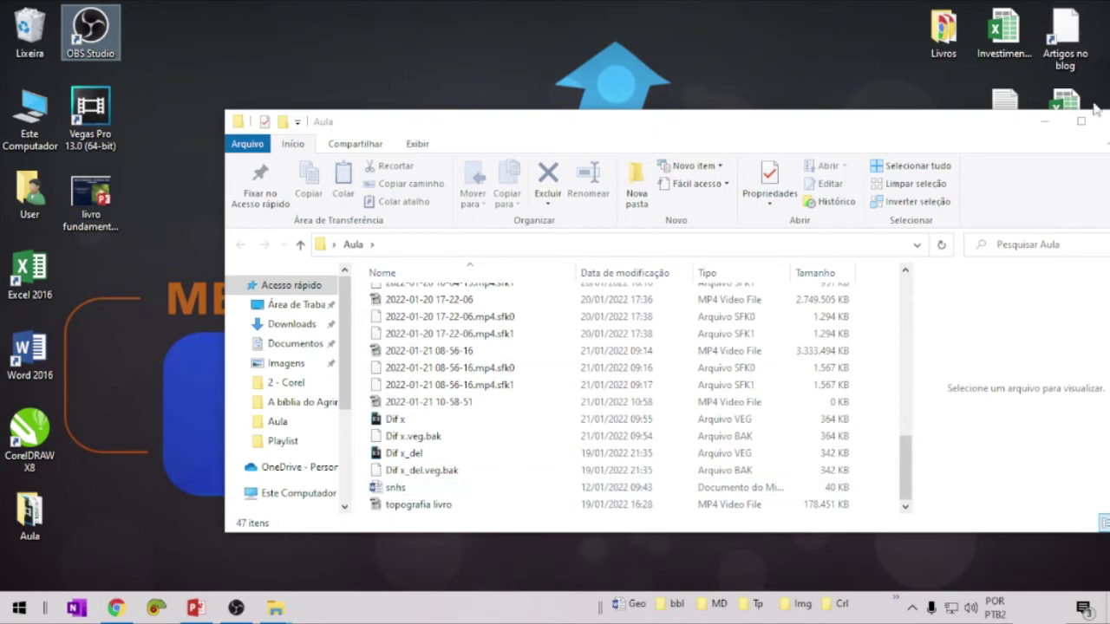
click(1044, 121)
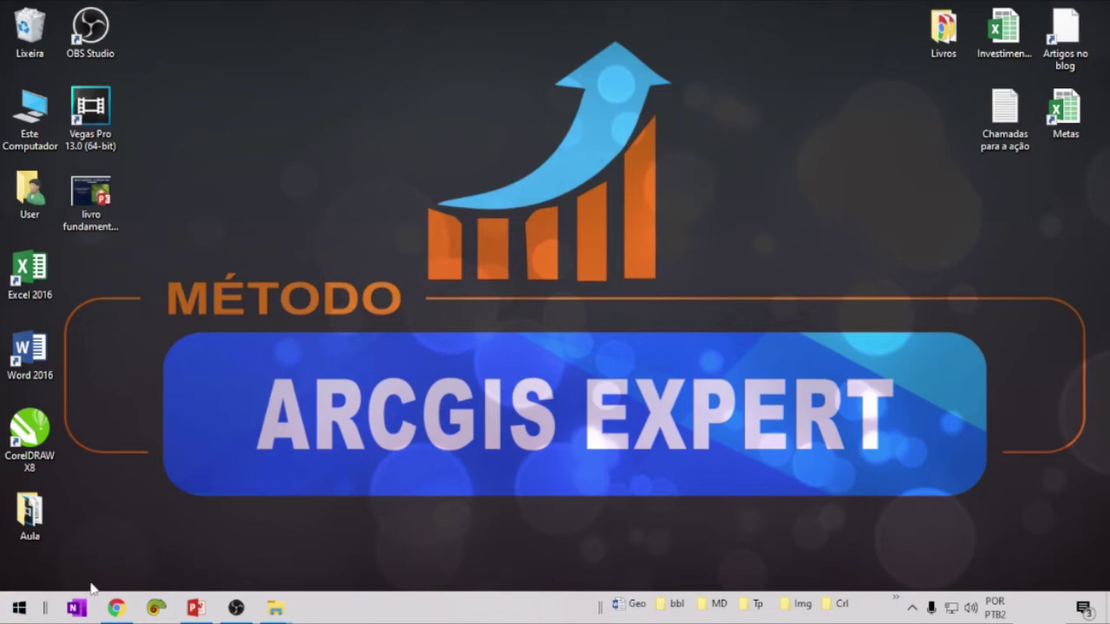
mouse_move(275, 609)
mouse_move(371, 539)
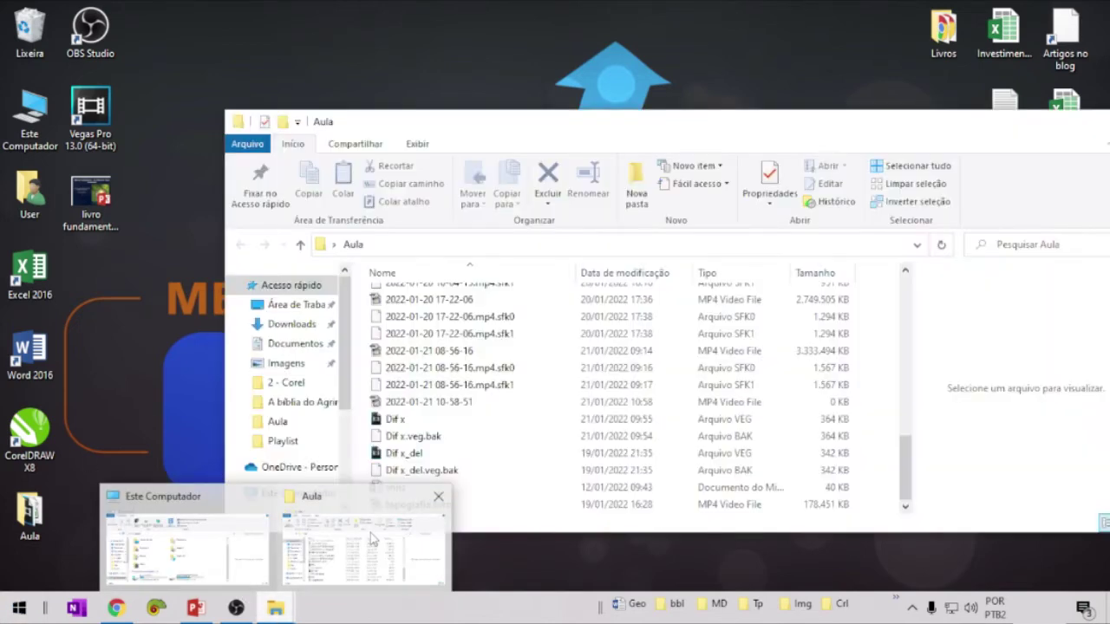
click(438, 496)
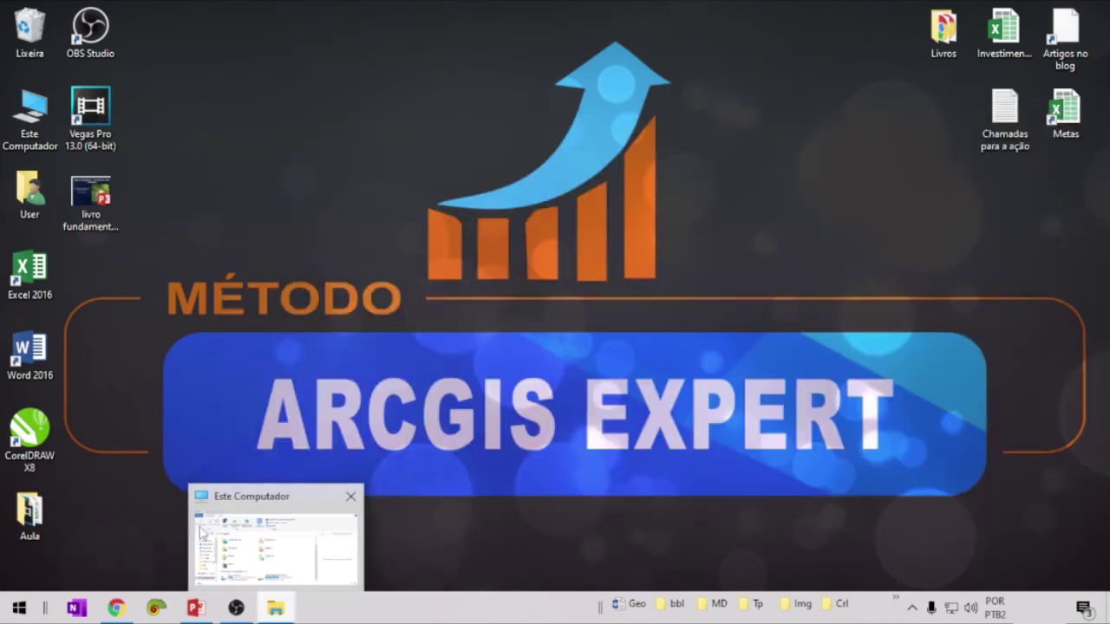
Copy the presentation "Blog - Estratégia de conteúdo e SEO" from the Seagate Expansion Drive (E:) to the desktop
click(244, 512)
drag(379, 154, 529, 72)
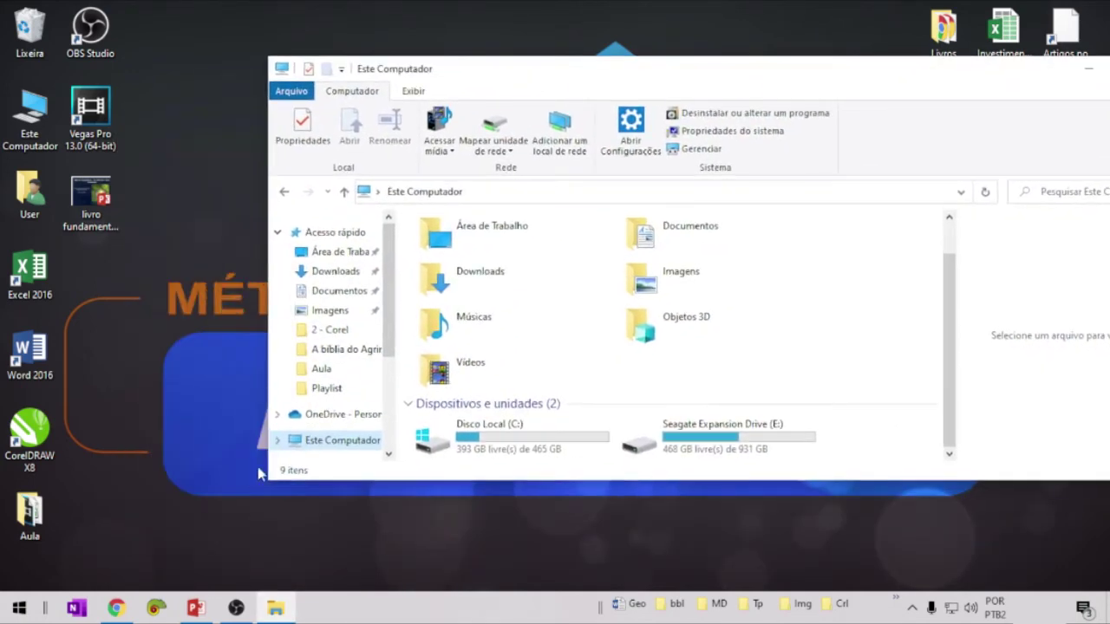
double_click(694, 440)
click(525, 335)
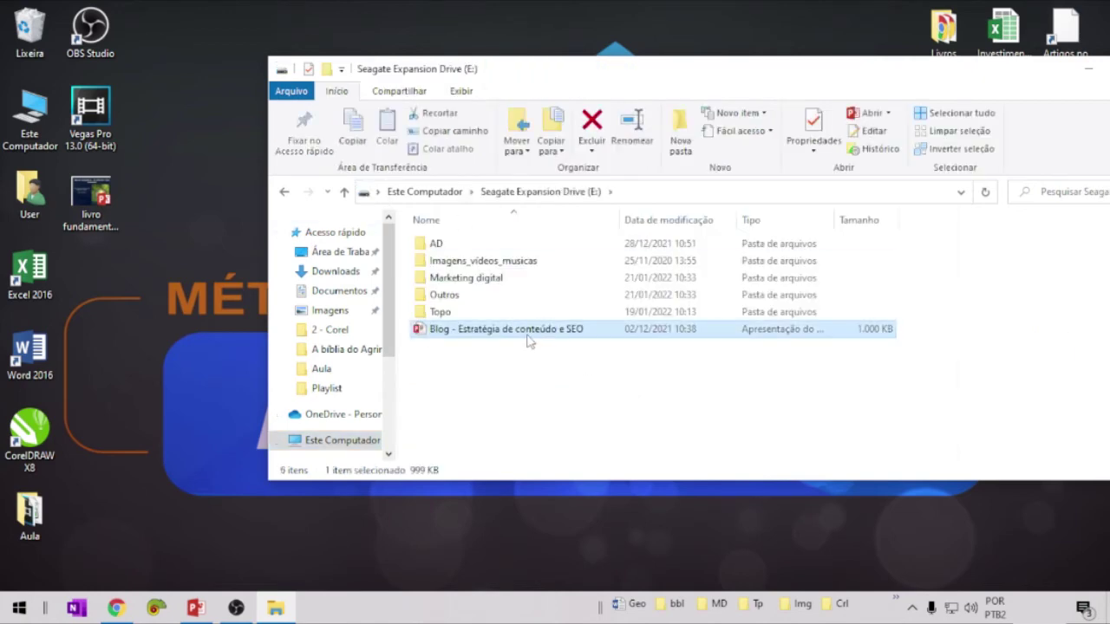
drag(525, 336, 124, 356)
drag(152, 286, 106, 350)
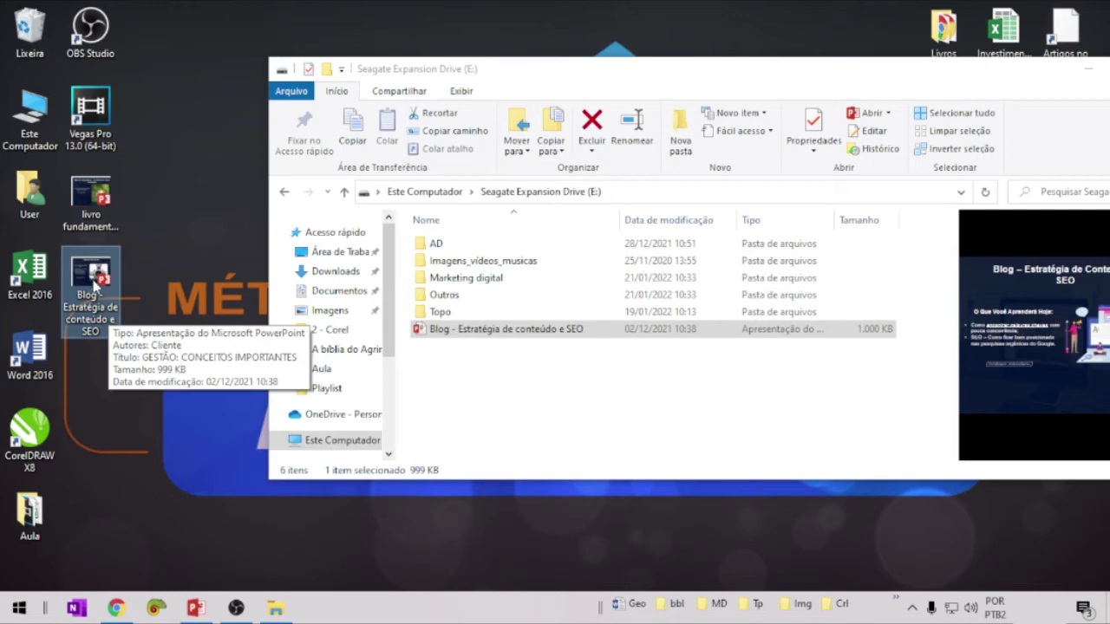
Rename the desktop copy as "Blog - Estratégia de conteúdo e SEO_1" and copy it back to the Seagate Expansion Drive (E:)
click(88, 337)
click(102, 330)
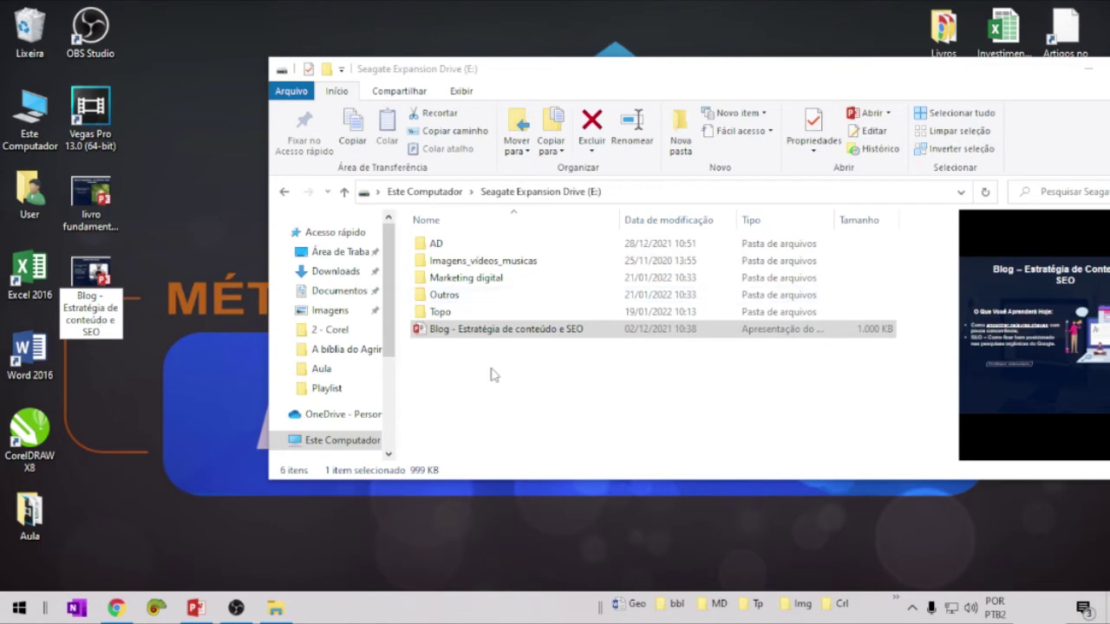
text(_1)
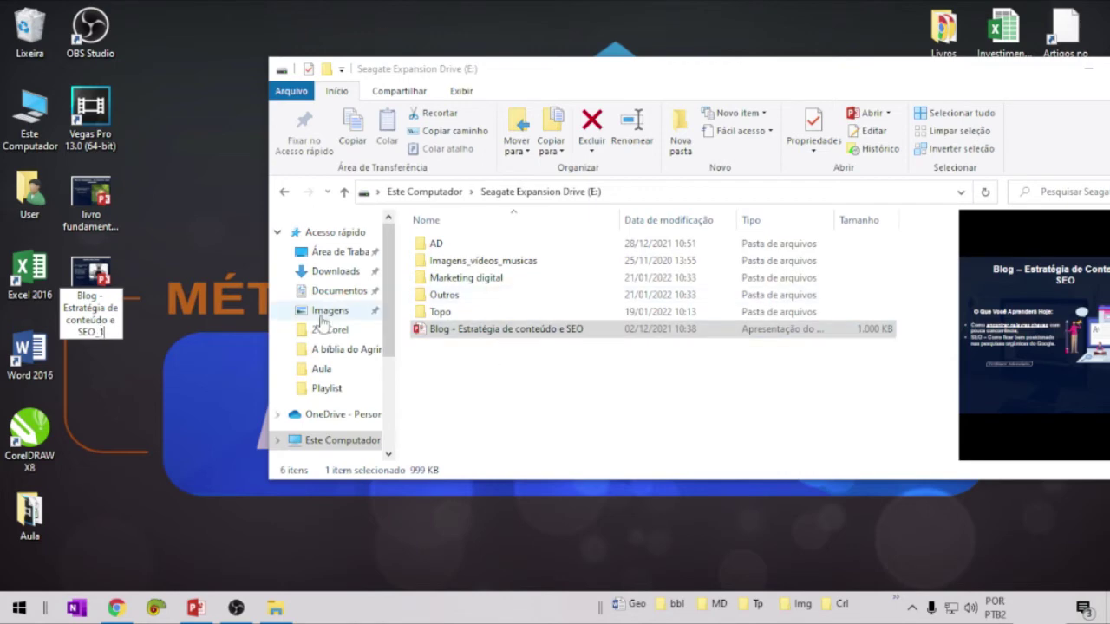
drag(91, 277, 493, 413)
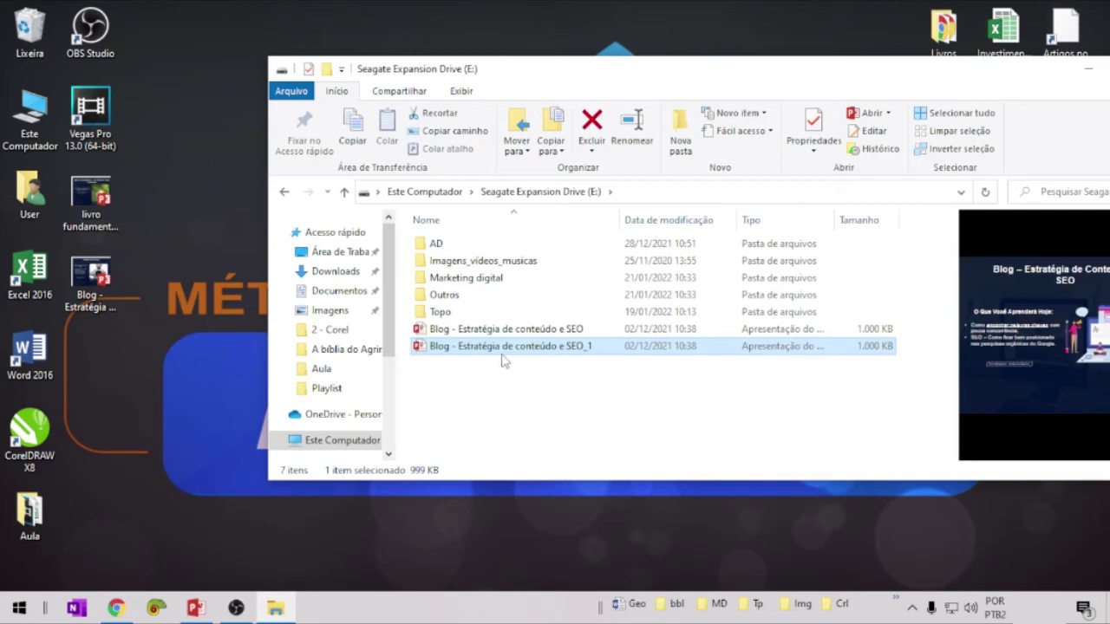
drag(574, 346, 651, 366)
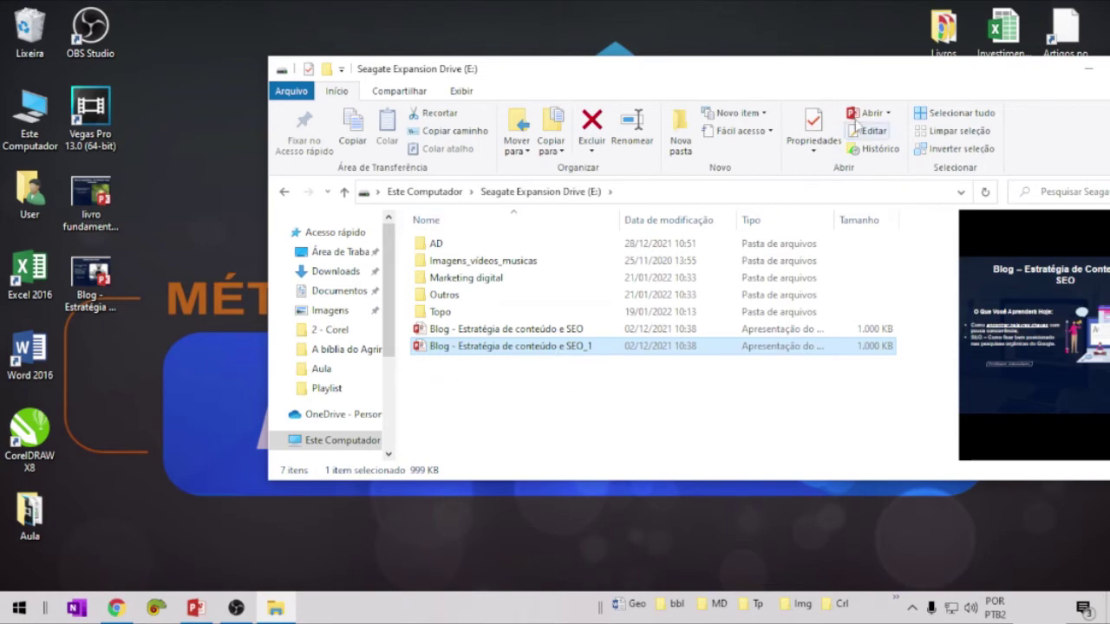
Switch to Chrome, examine the backup folders and storage usage in Google Drive in a new tab, and close that tab
click(117, 608)
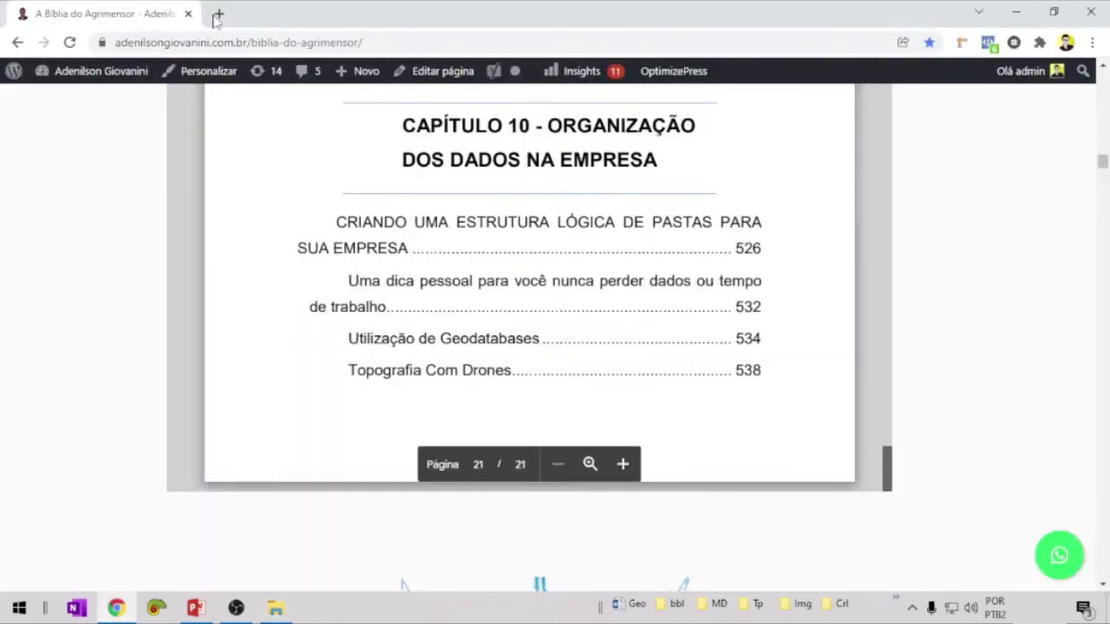
click(219, 14)
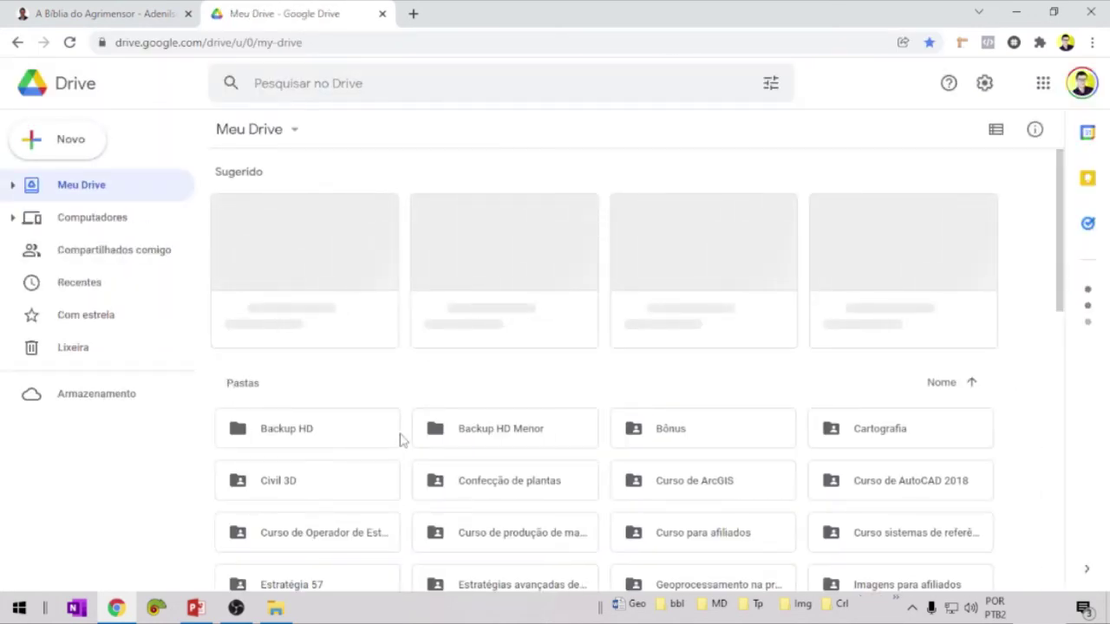
scroll(500, 233, down, 2)
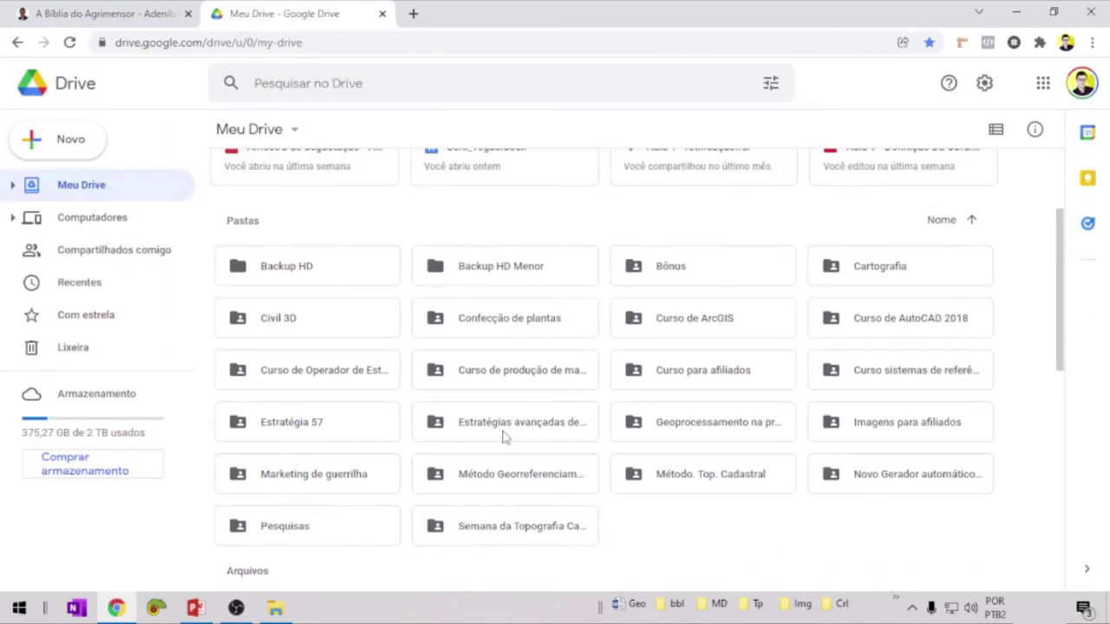
click(17, 438)
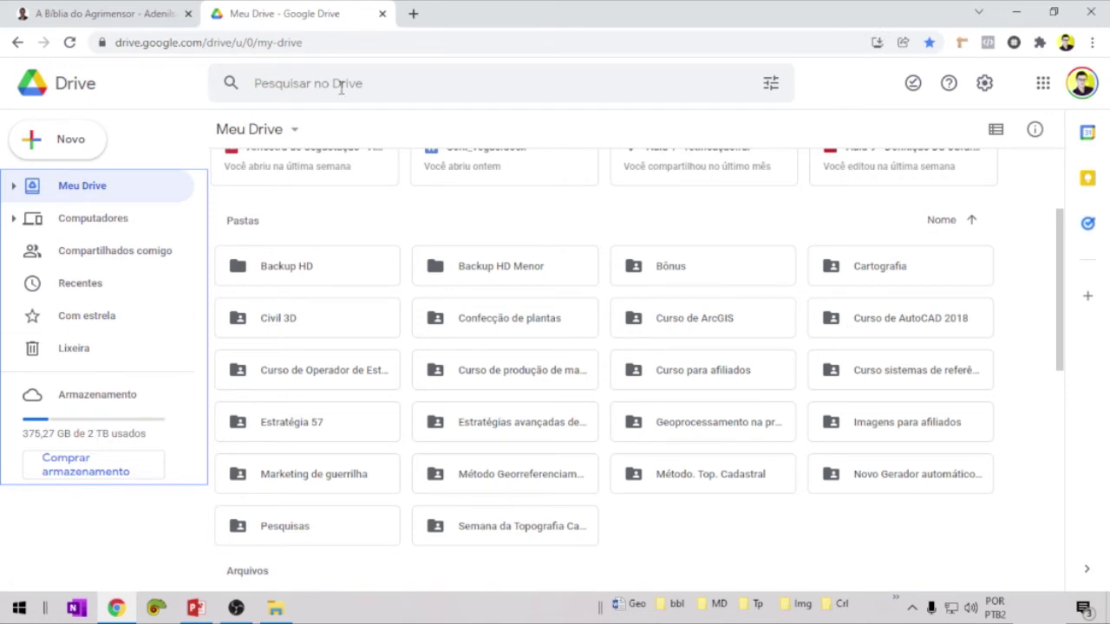
click(382, 15)
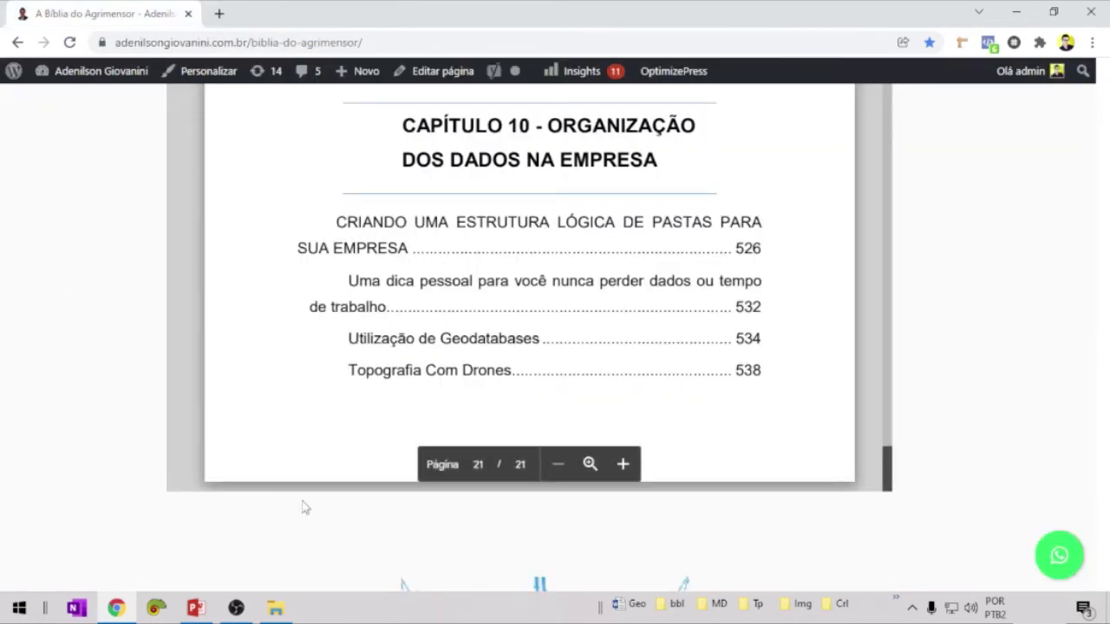
Switch to PowerPoint, present slide 4, "Dica 2 – Utilize Uma Barra de Ferramentas", and end the slide show
click(195, 608)
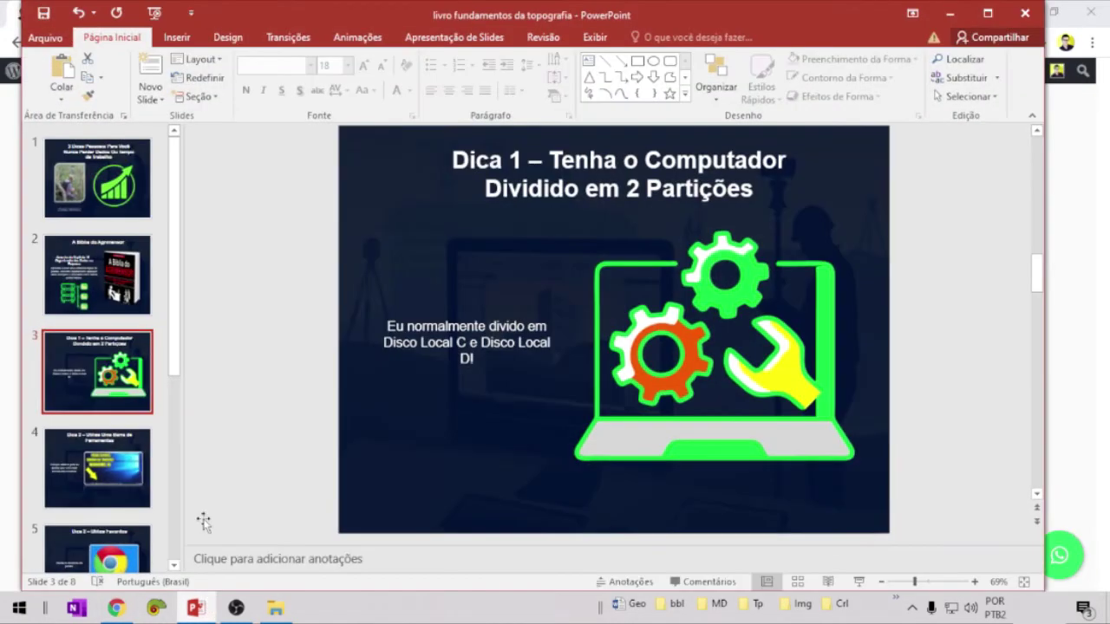
click(101, 495)
key(shift+F5)
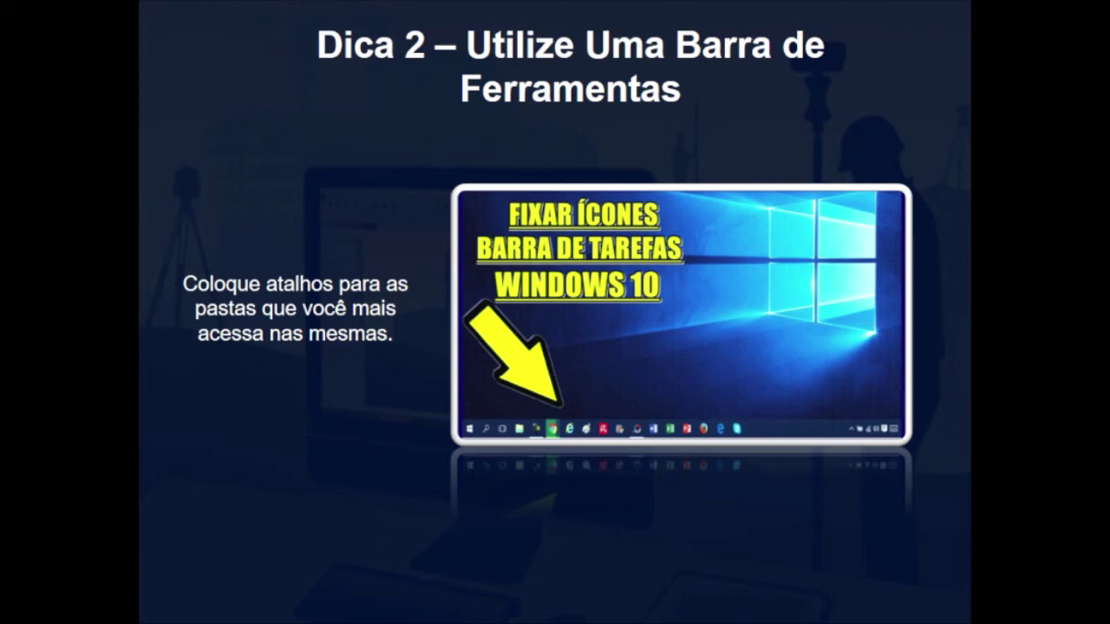
key(Escape)
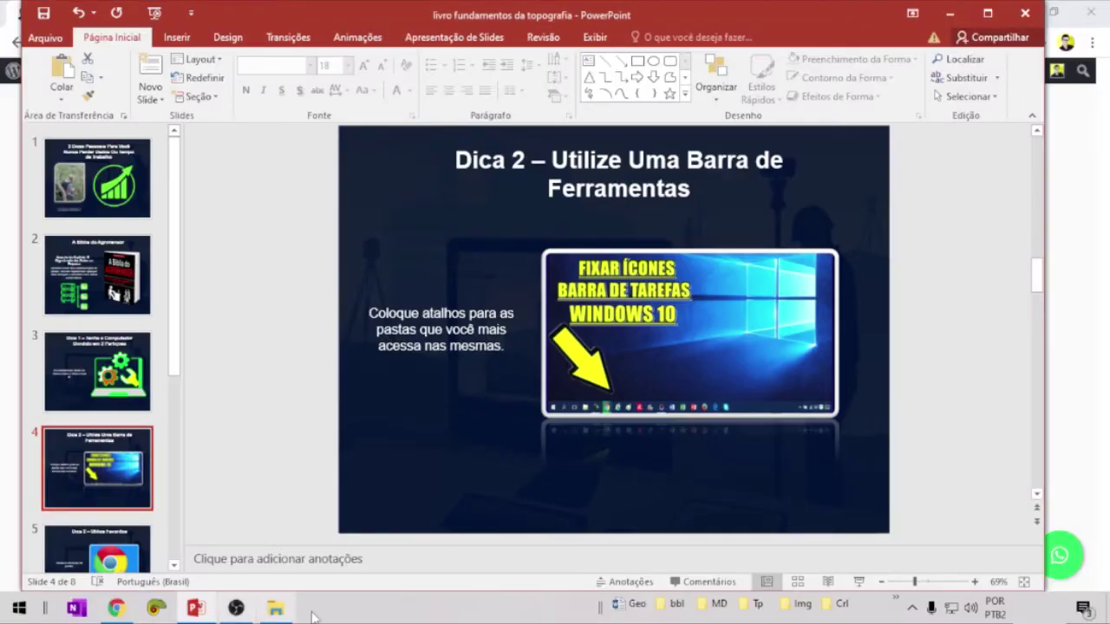
Widen the folder toolbar on the taskbar and create a folder named "Teste" in Documentos
drag(598, 606, 566, 604)
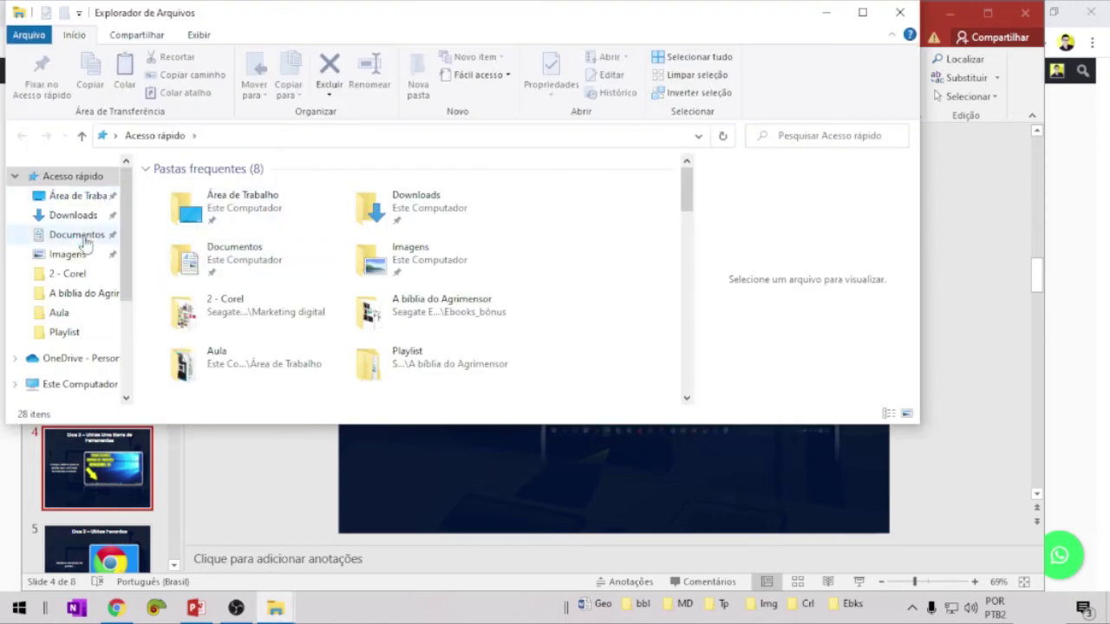
click(75, 234)
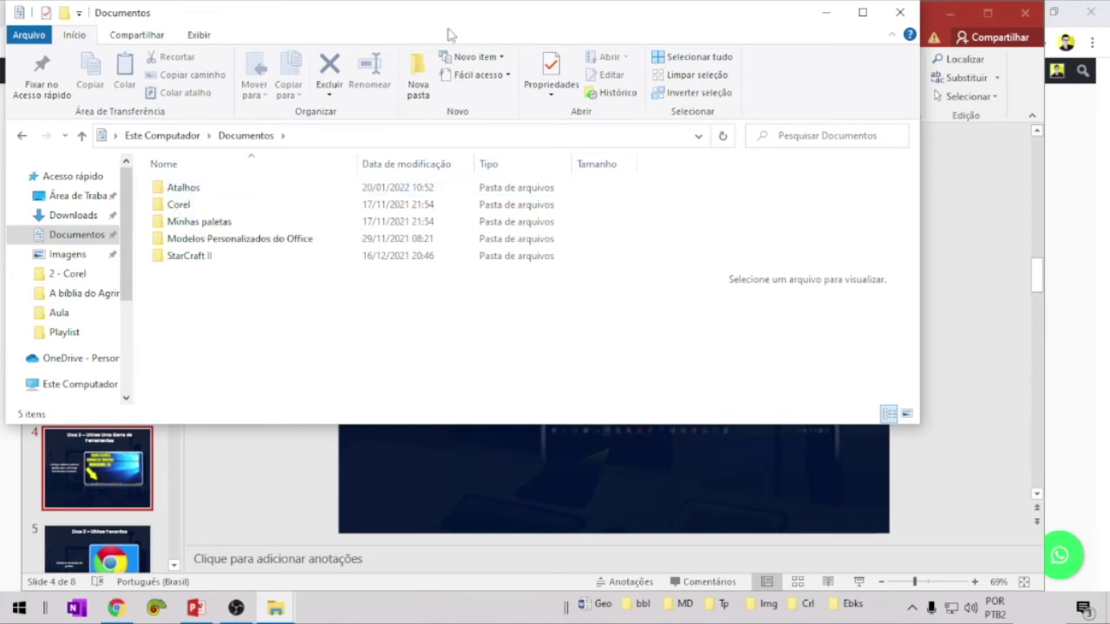
click(420, 69)
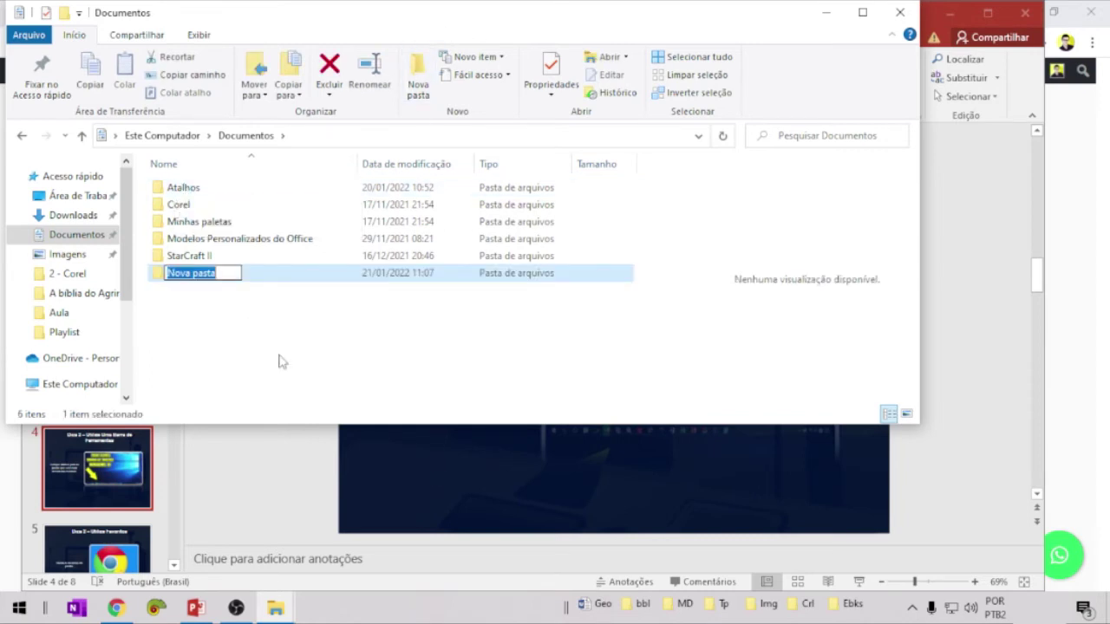
text(Teste)
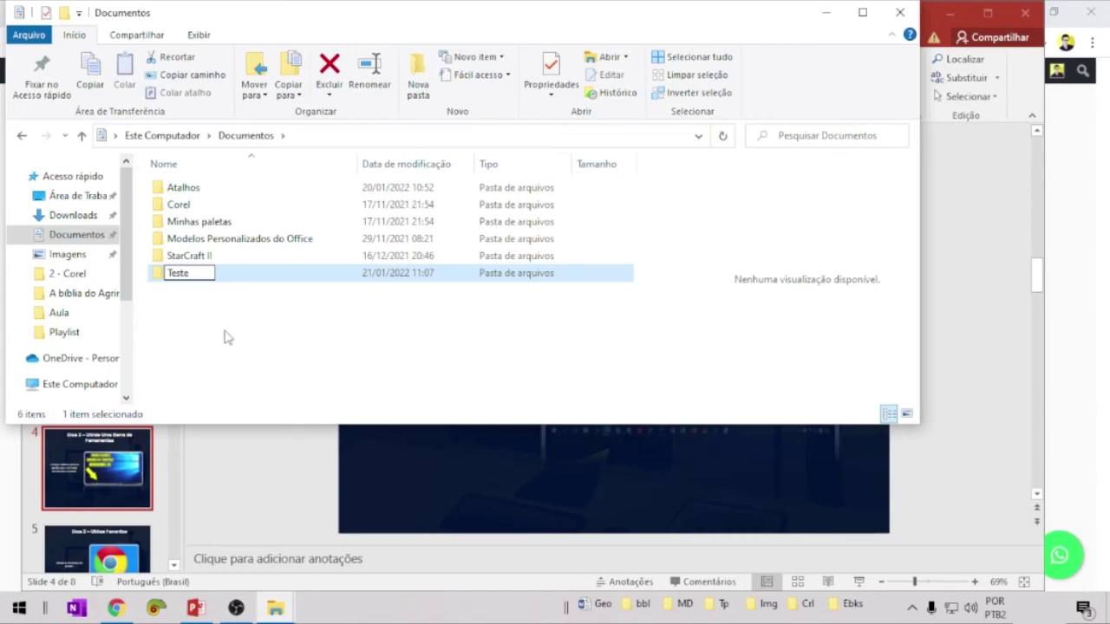
click(223, 329)
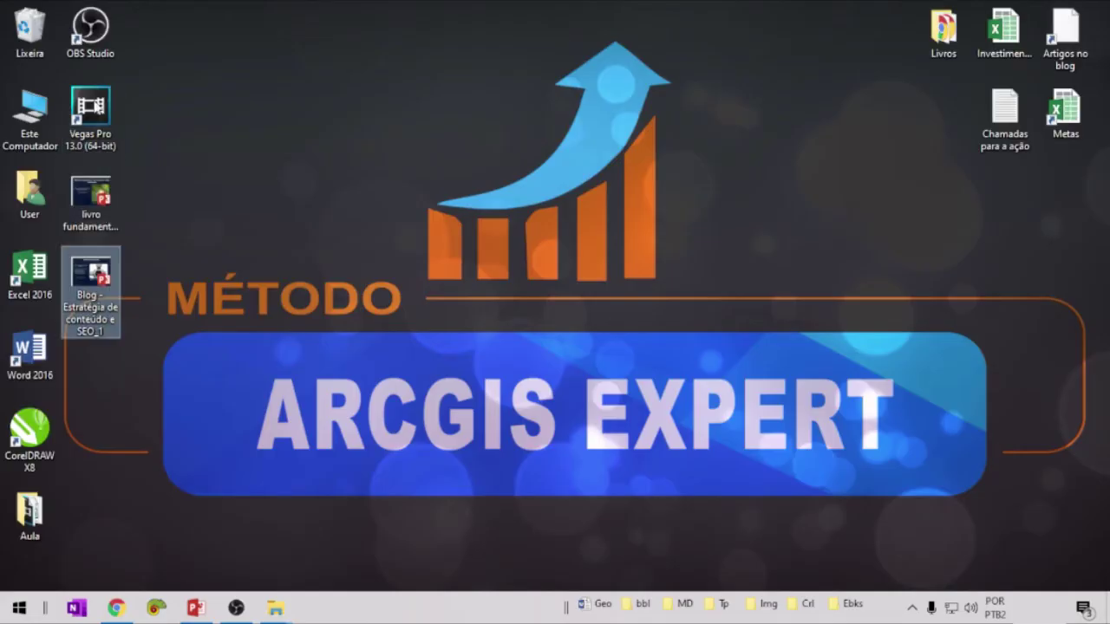
Move the OBS Studio shortcut from the desktop into the "Teste" folder in Documentos and close the folder window
drag(90, 30, 151, 274)
mouse_move(274, 599)
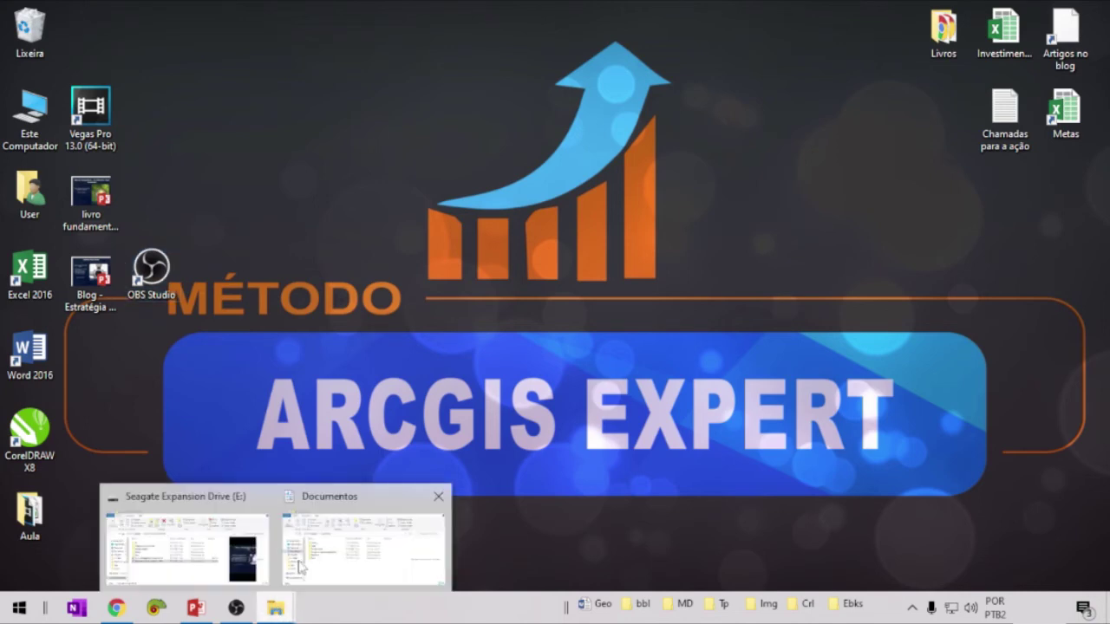
click(364, 531)
double_click(177, 273)
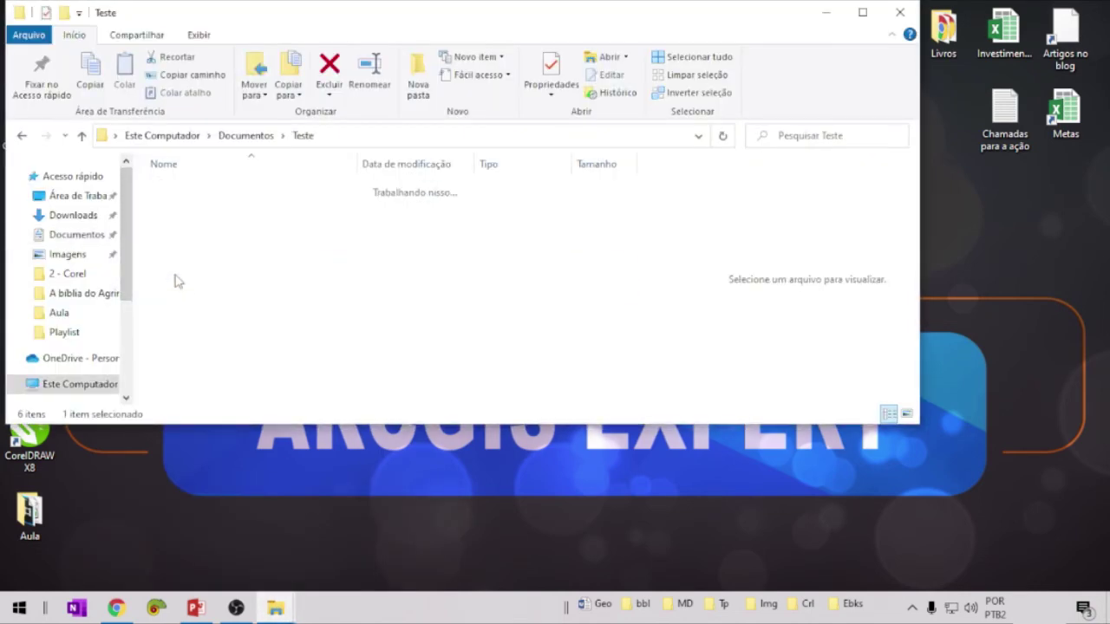
drag(205, 15, 459, 95)
drag(139, 274, 621, 314)
drag(902, 101, 490, 31)
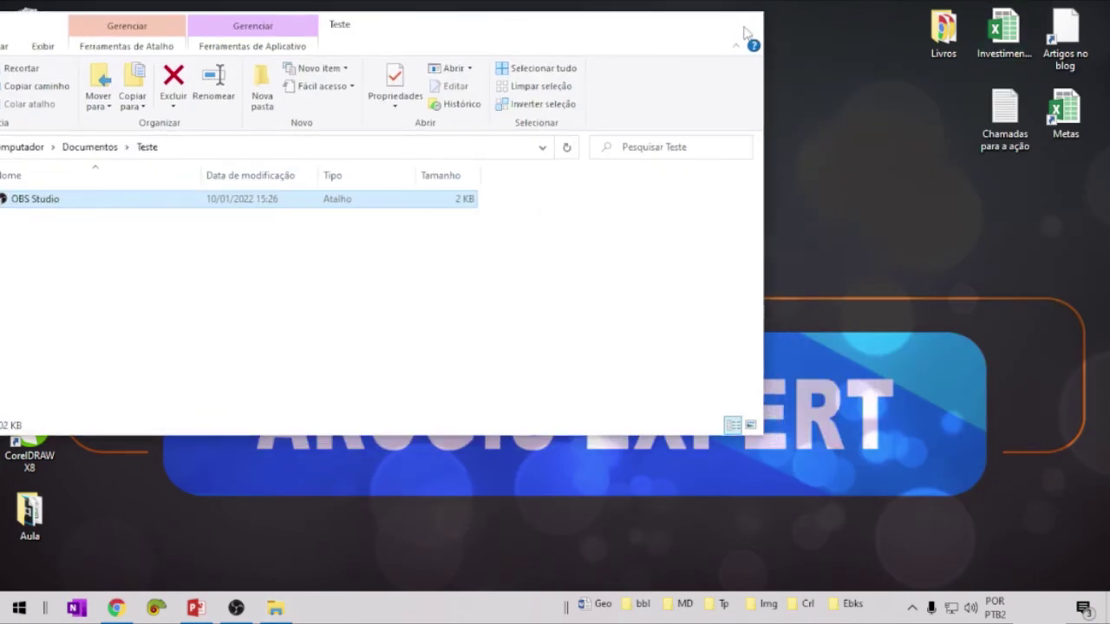
click(743, 26)
Add a new taskbar toolbar based on the "Teste" folder in Documentos
right_click(491, 607)
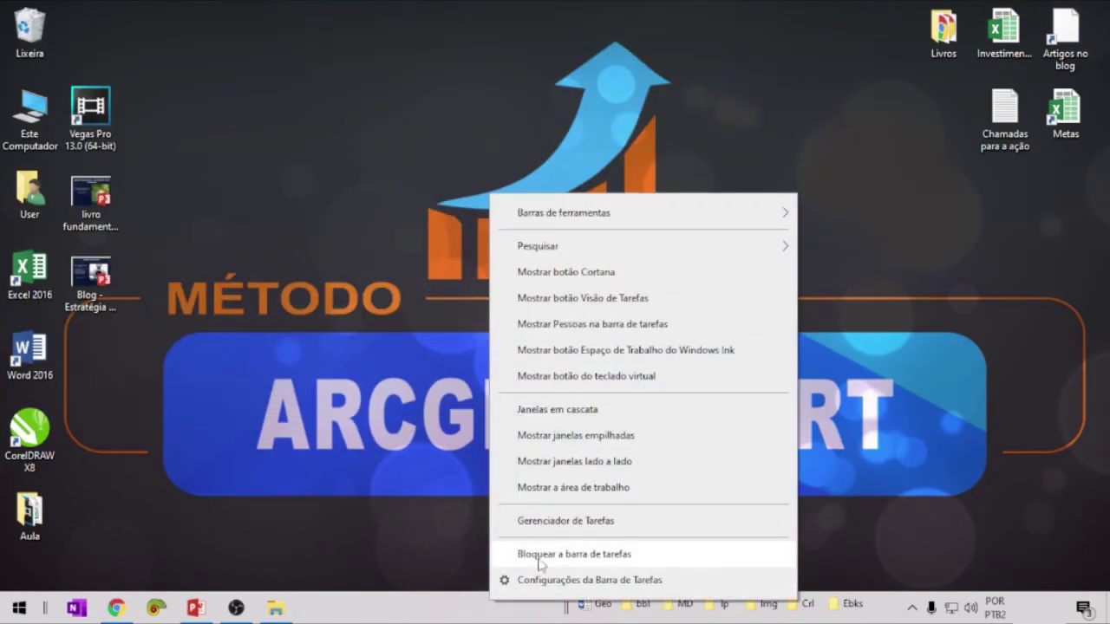
mouse_move(612, 213)
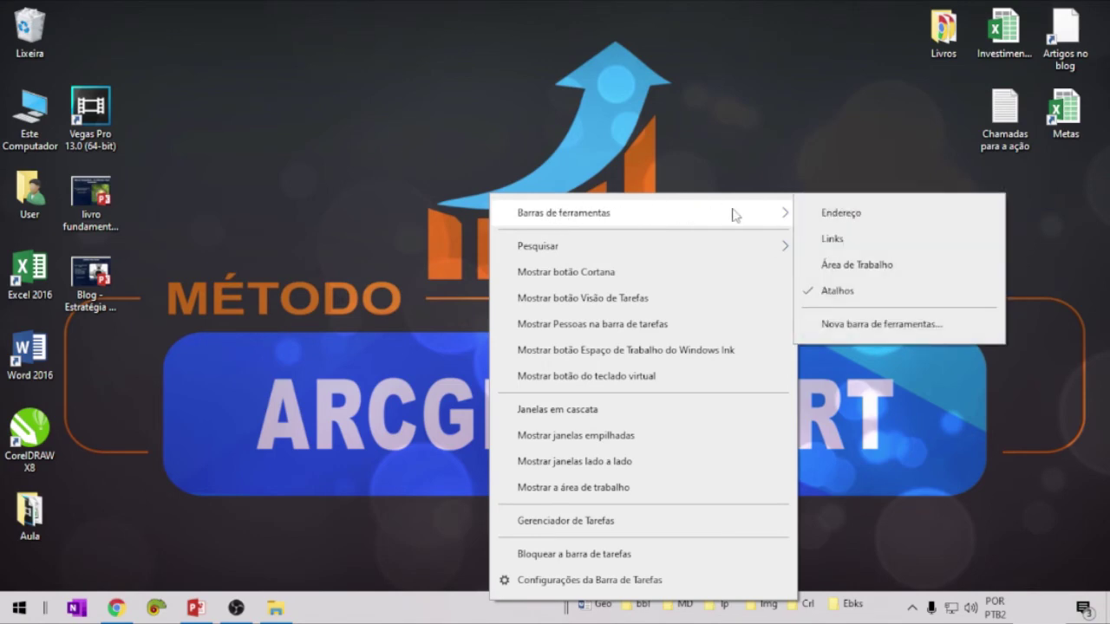
click(867, 324)
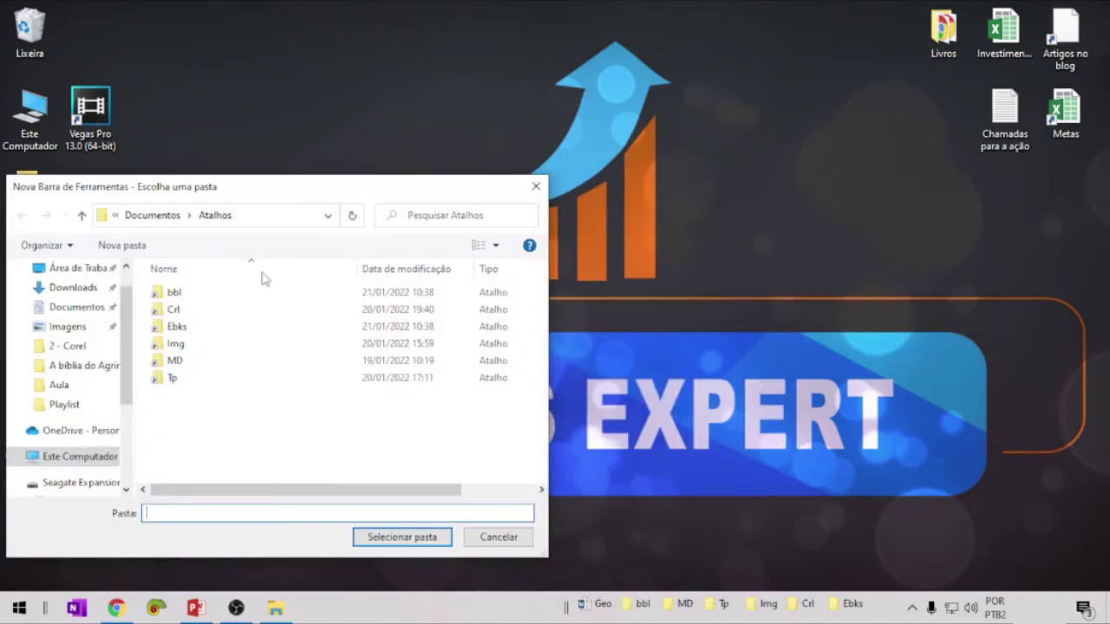
click(156, 217)
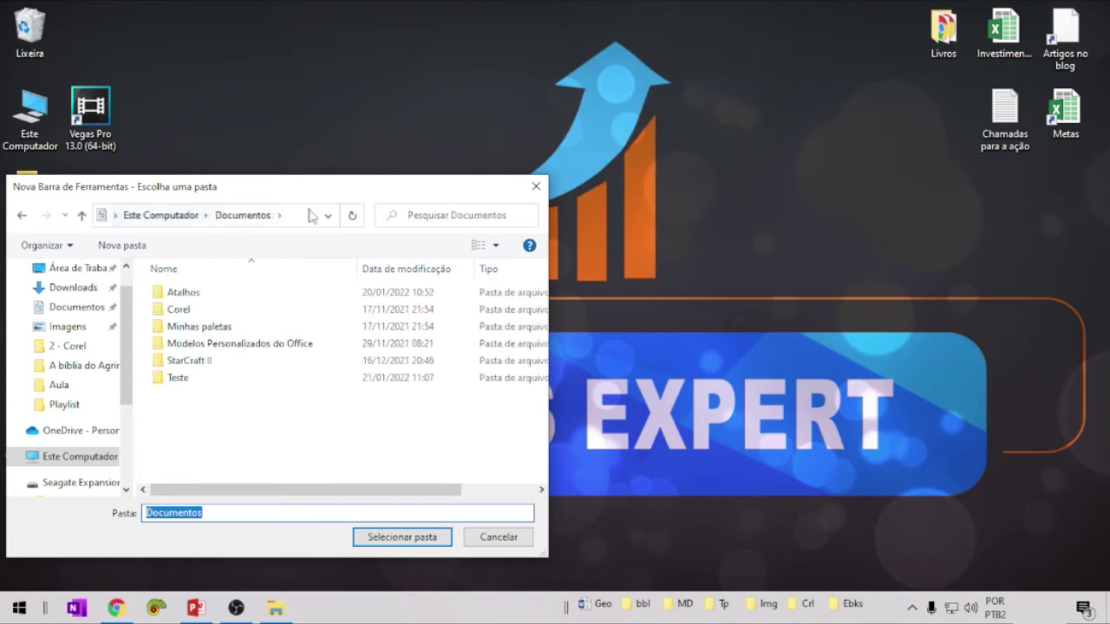
click(177, 375)
click(377, 538)
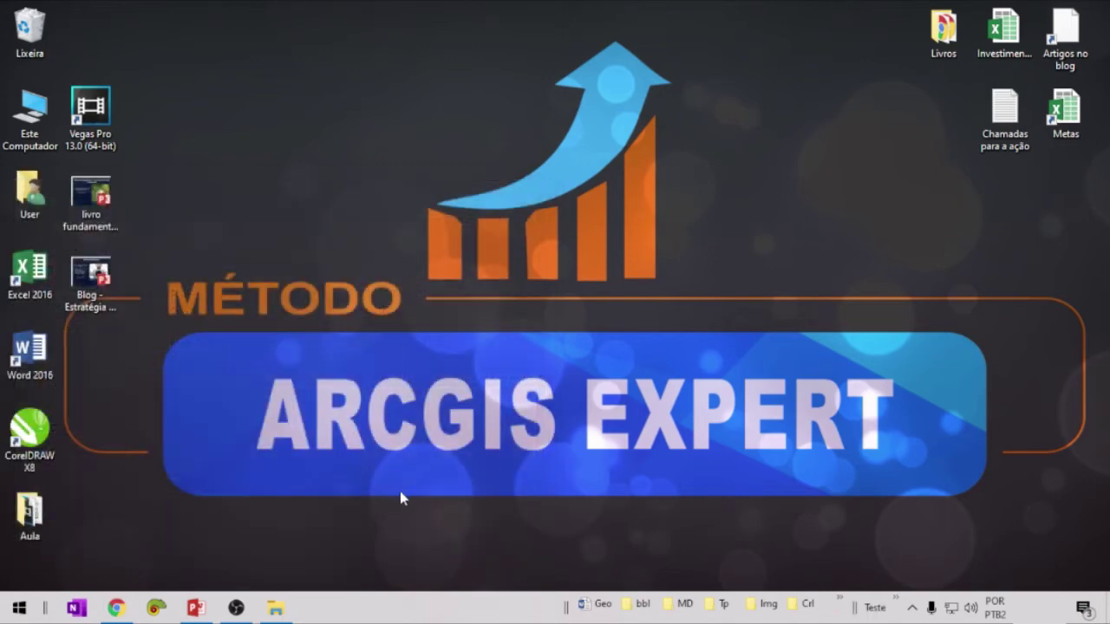